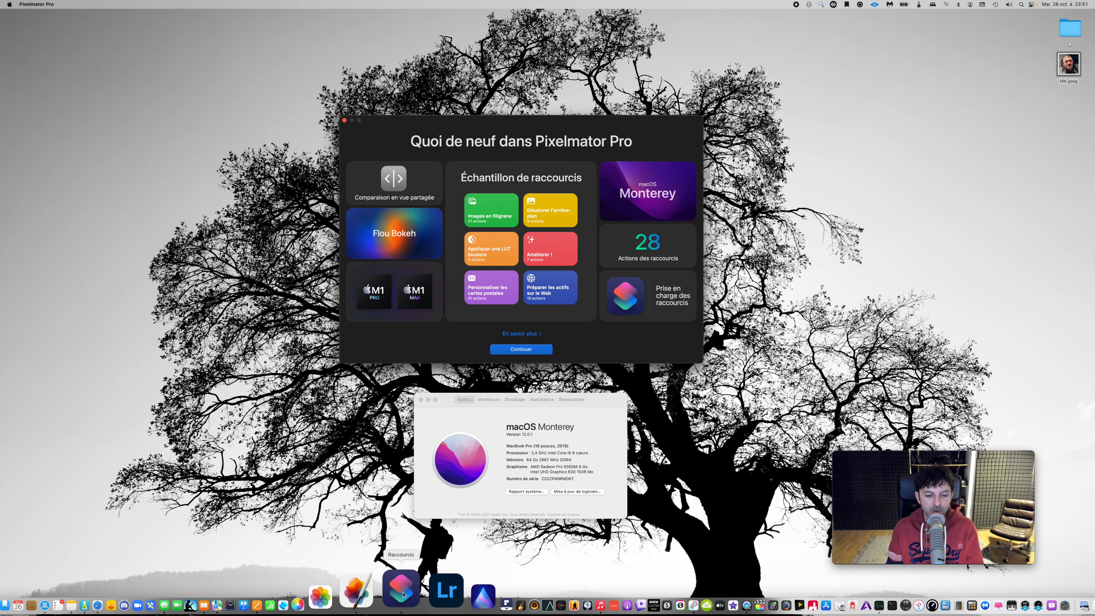
Switch to Raccourcis and create a new shortcut in the Actions rapides collection.
left_click(403, 594)
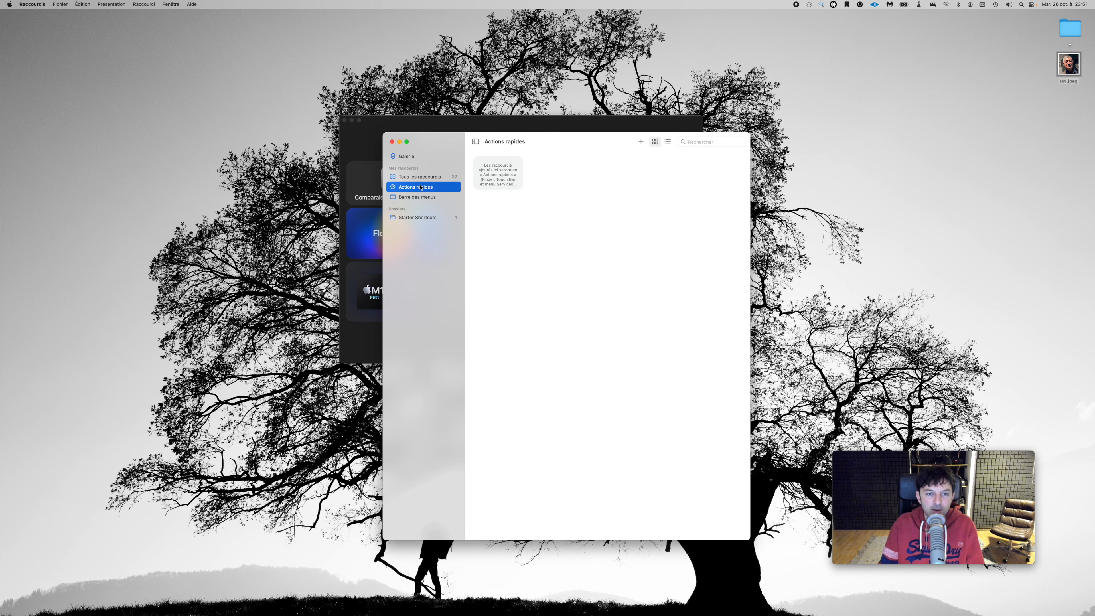
left_click(641, 141)
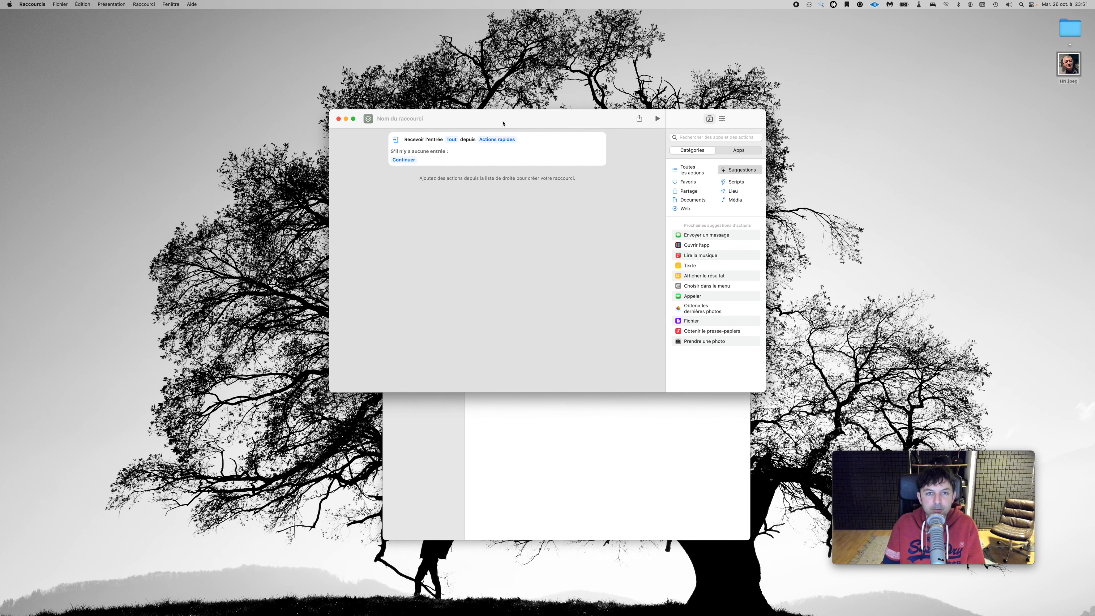
left_click_drag(503, 123, 477, 122)
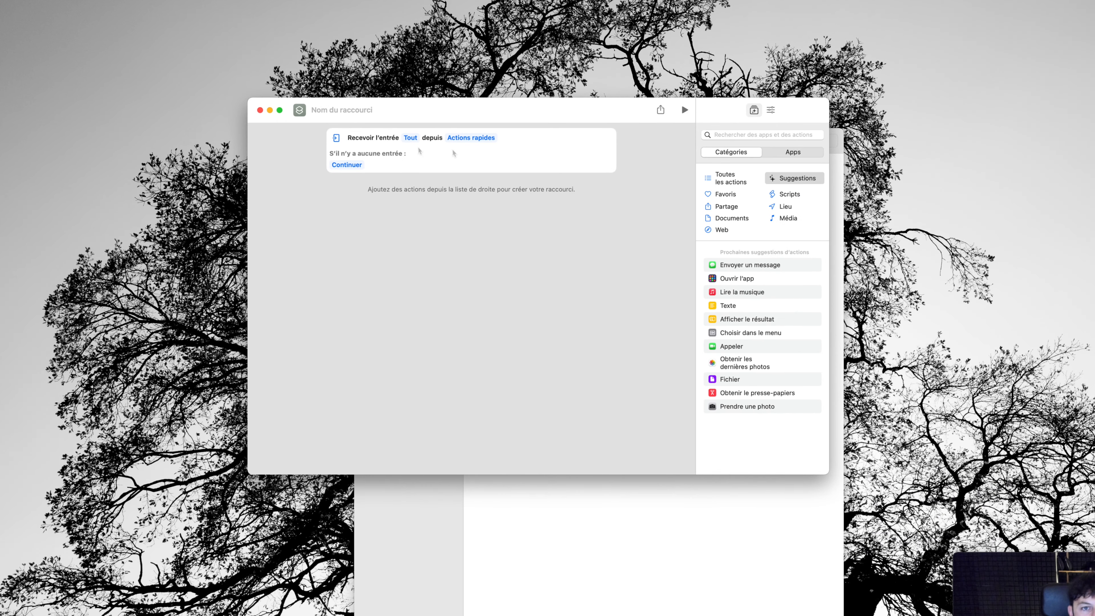
Add the "Convertir l'image" action to the shortcut and use "Entrée de raccourci" as the image it converts.
left_click(734, 135)
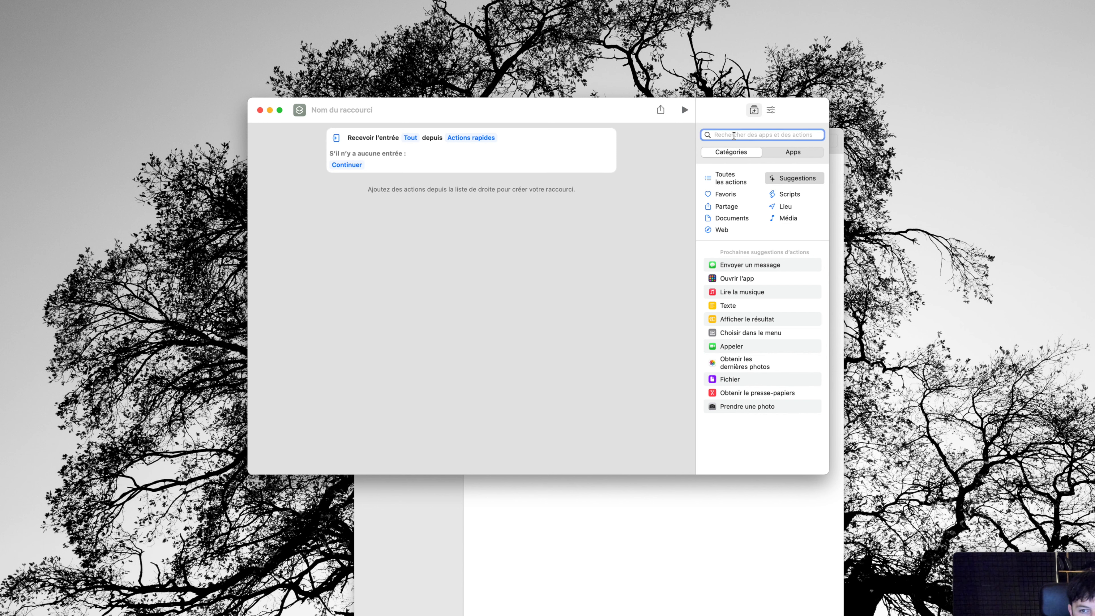
type("Conver")
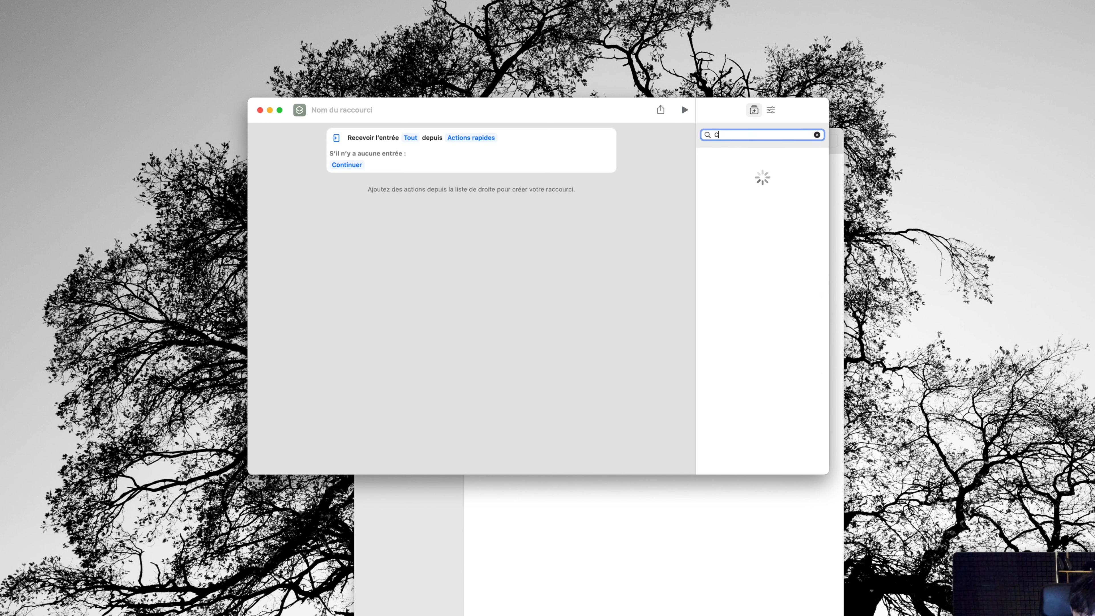
type("tir")
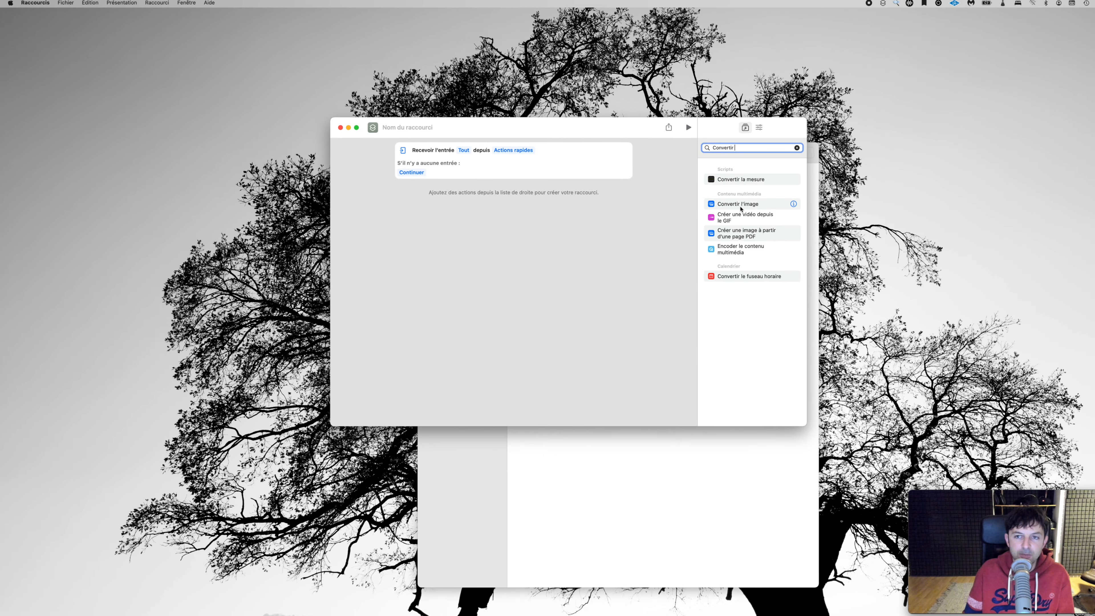
key("BackSpace")
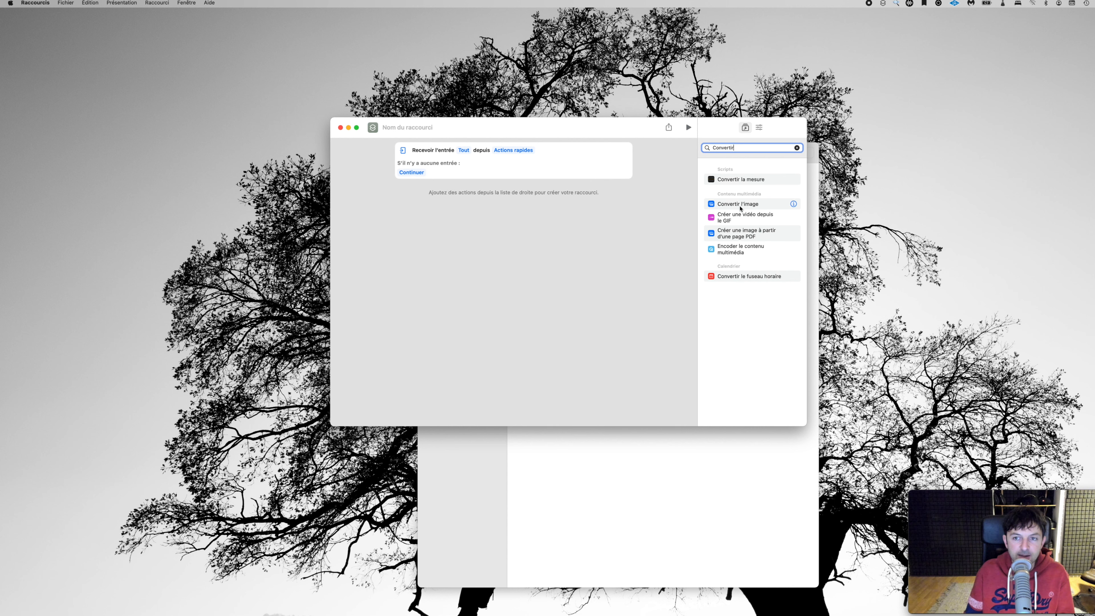
double_click(748, 206)
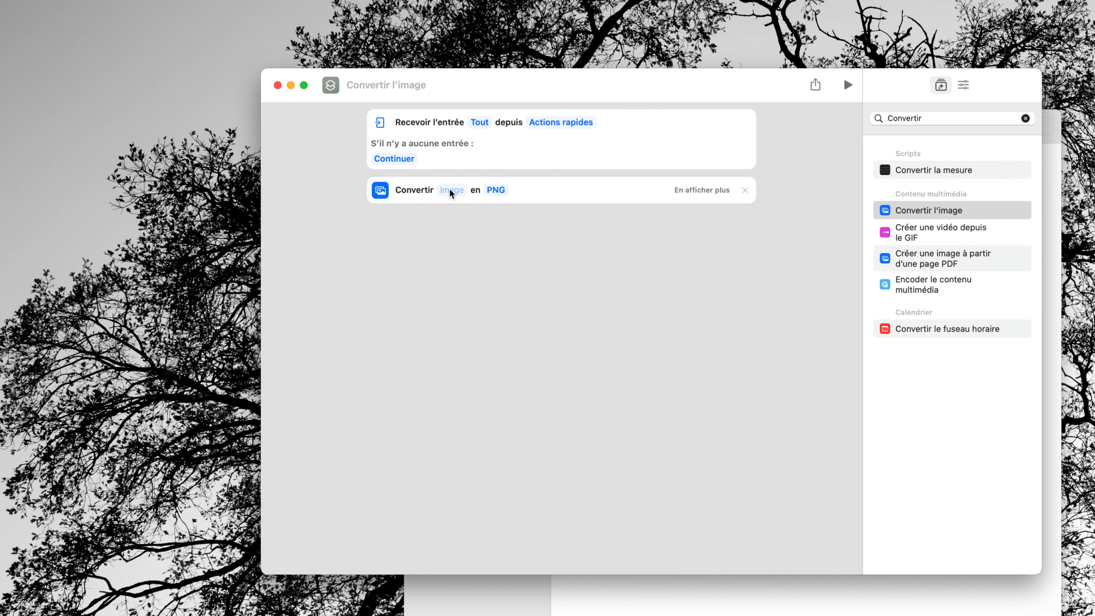
left_click(446, 191)
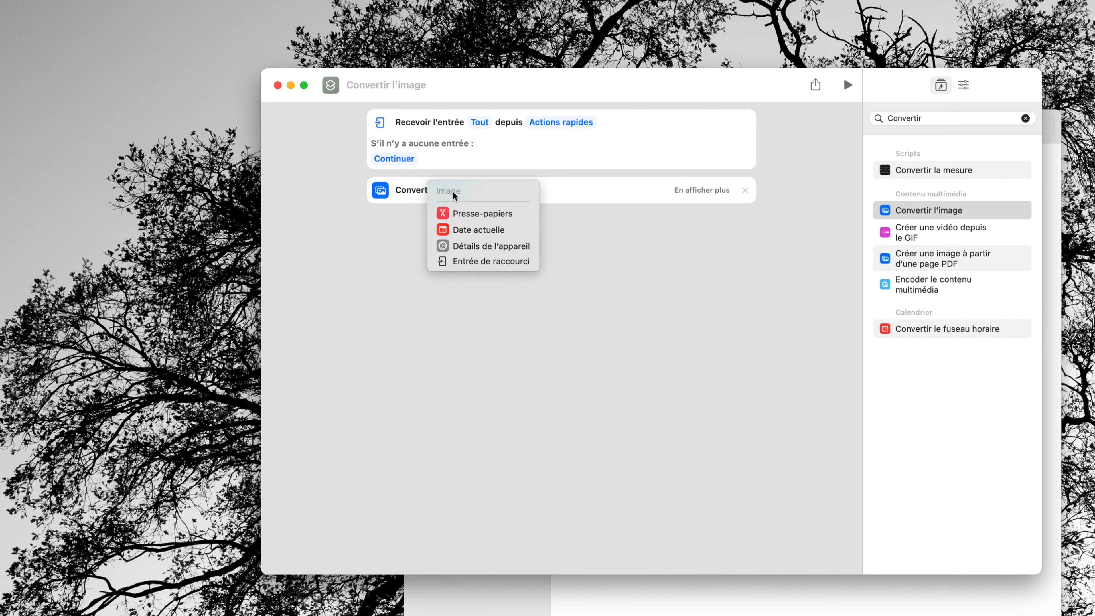
left_click(467, 259)
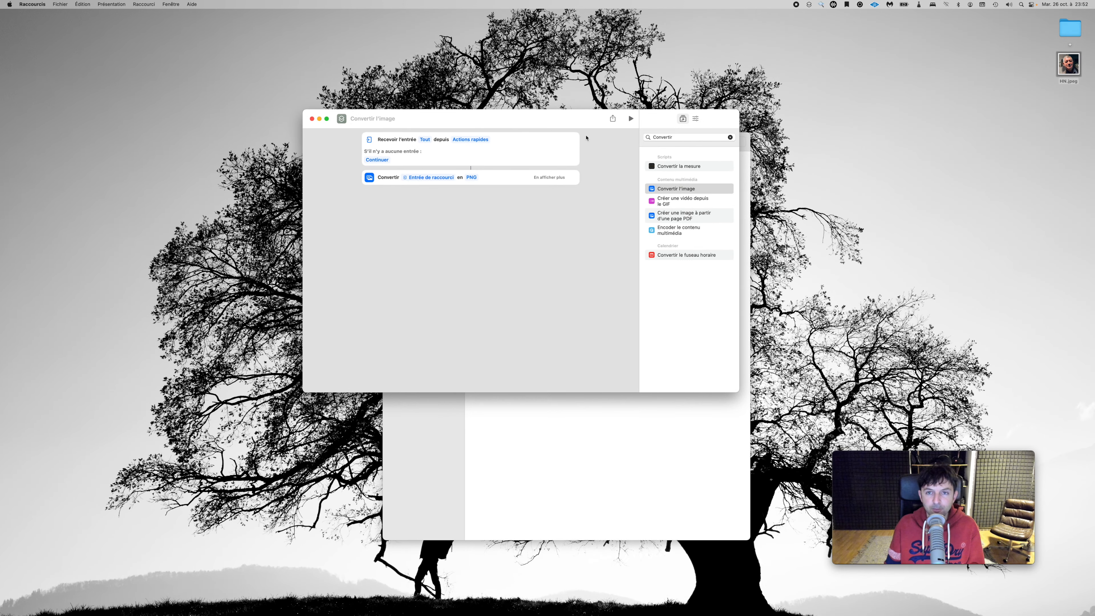
Find the Pixelmator Pro actions and add "Remove Background from Portrait Photo" after the image conversion.
left_click(730, 137)
type("pixelm")
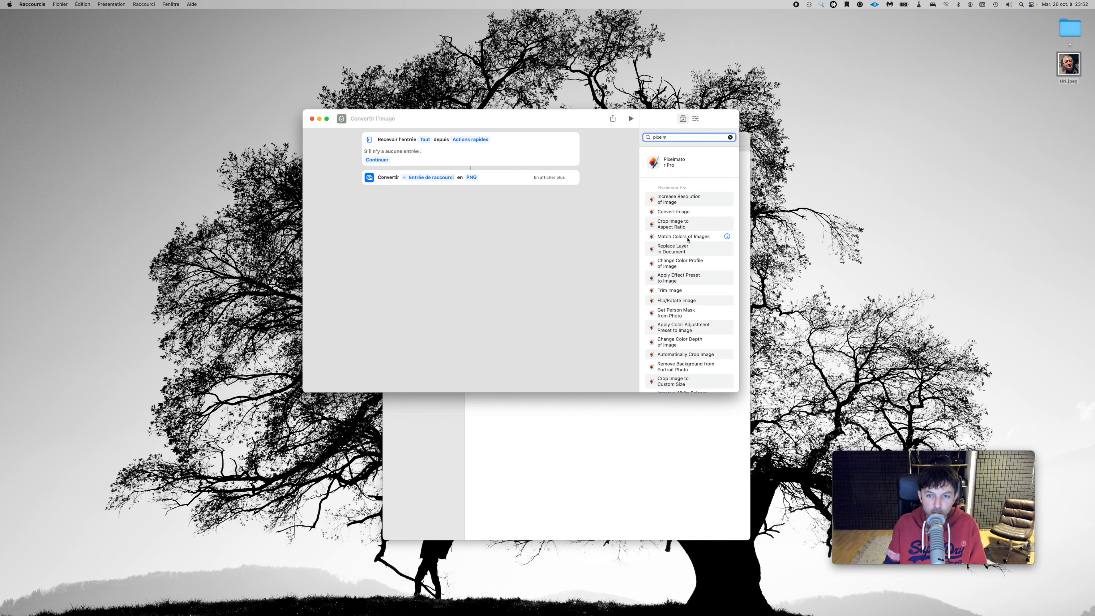
scroll(684, 267, "down", 5)
scroll(684, 267, "up", 5)
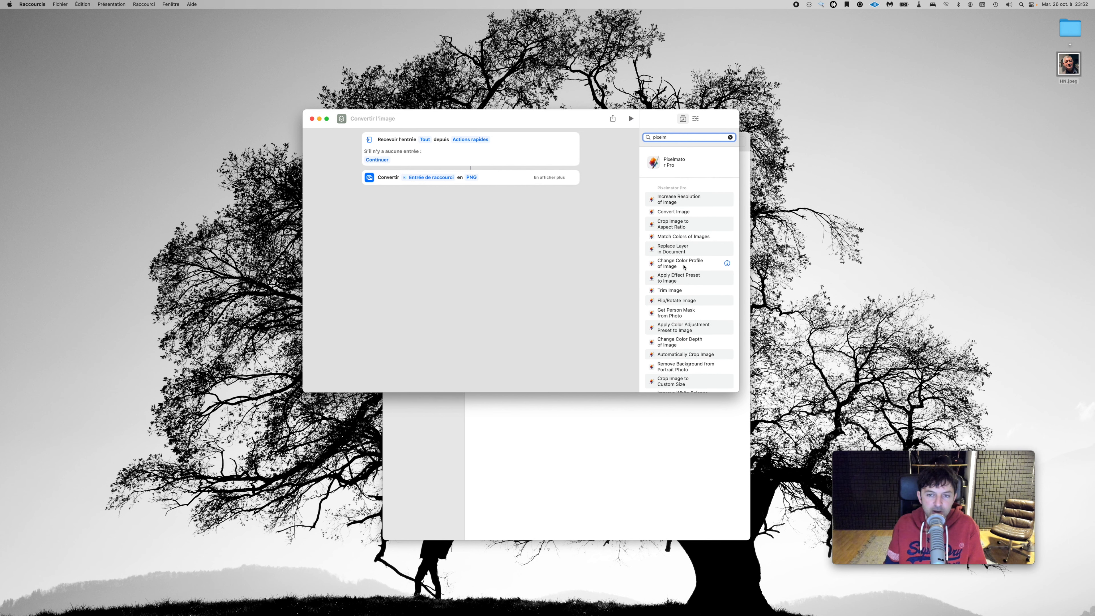
scroll(679, 263, "down", 4)
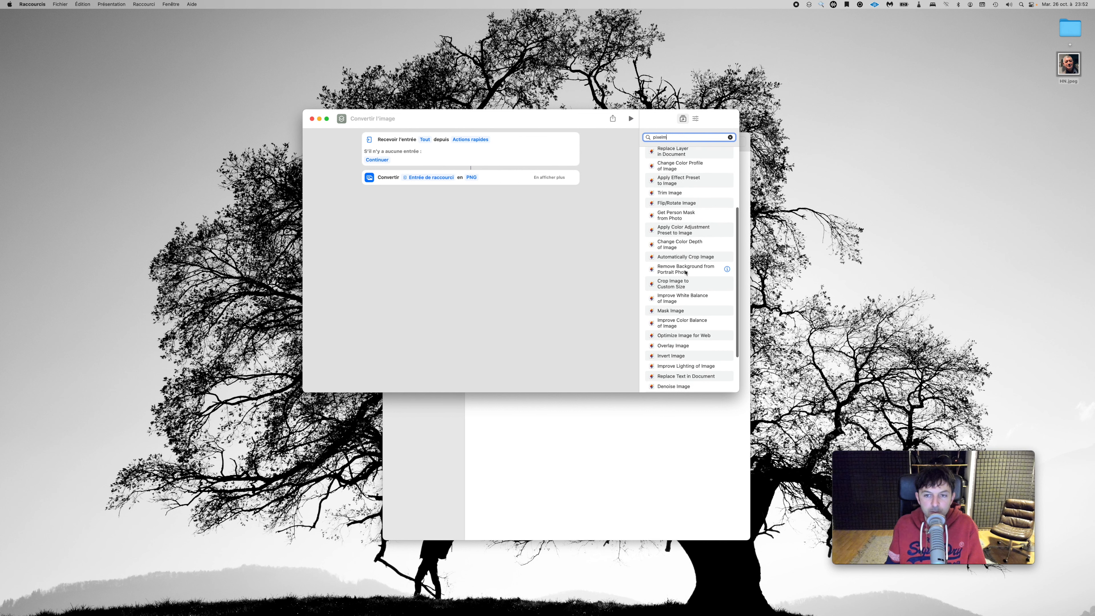
left_click(685, 272)
left_click_drag(693, 273, 448, 228)
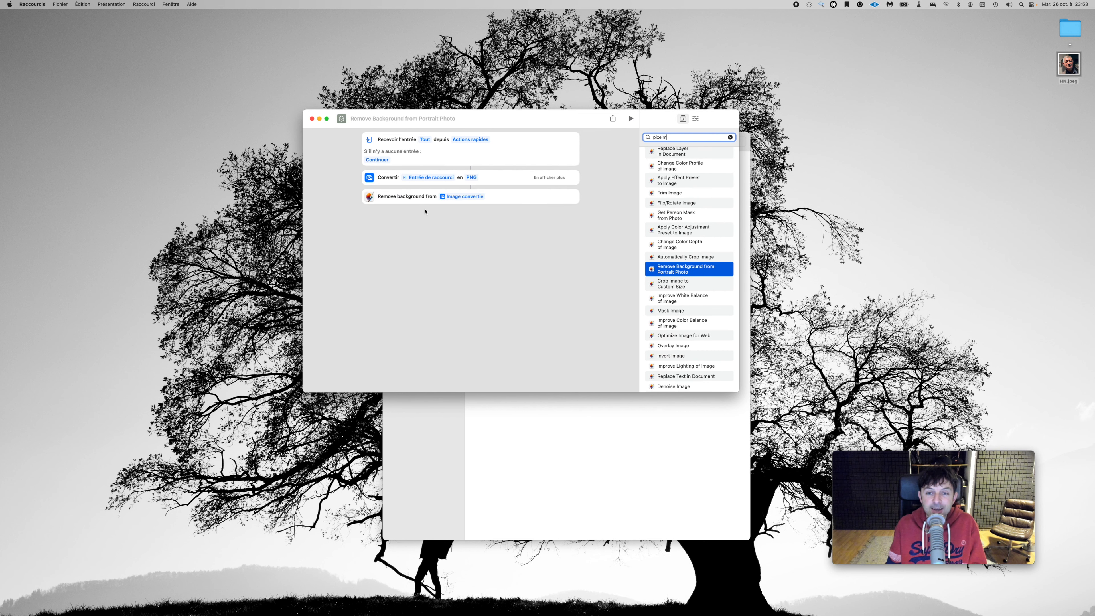
Search the actions for "save" and add "Enregistrer le fichier" after the background removal.
left_click_drag(567, 115, 586, 116)
left_click(619, 137)
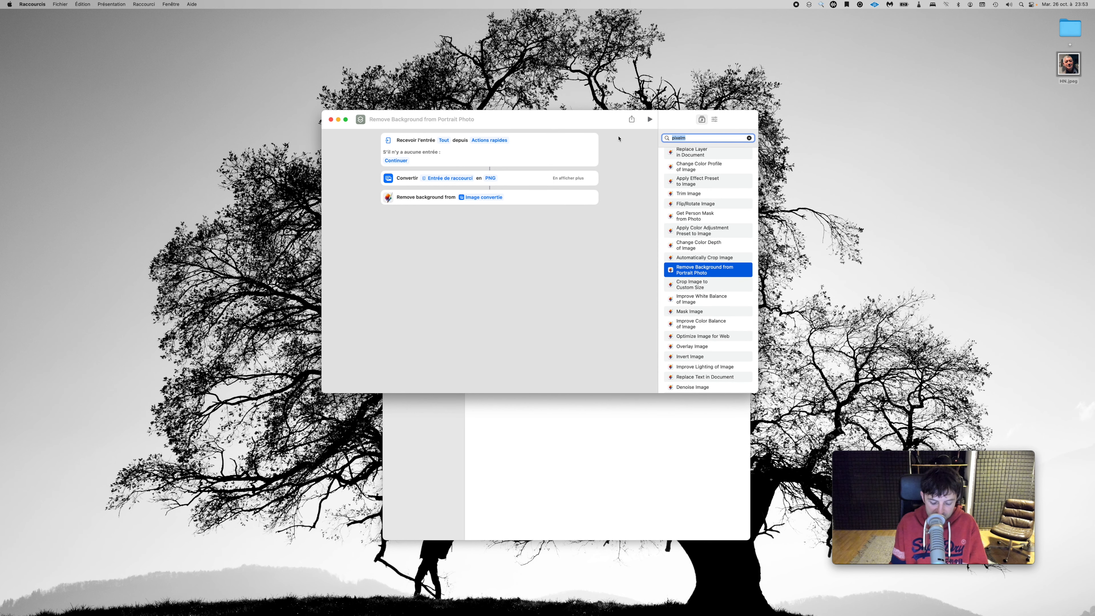
type("save")
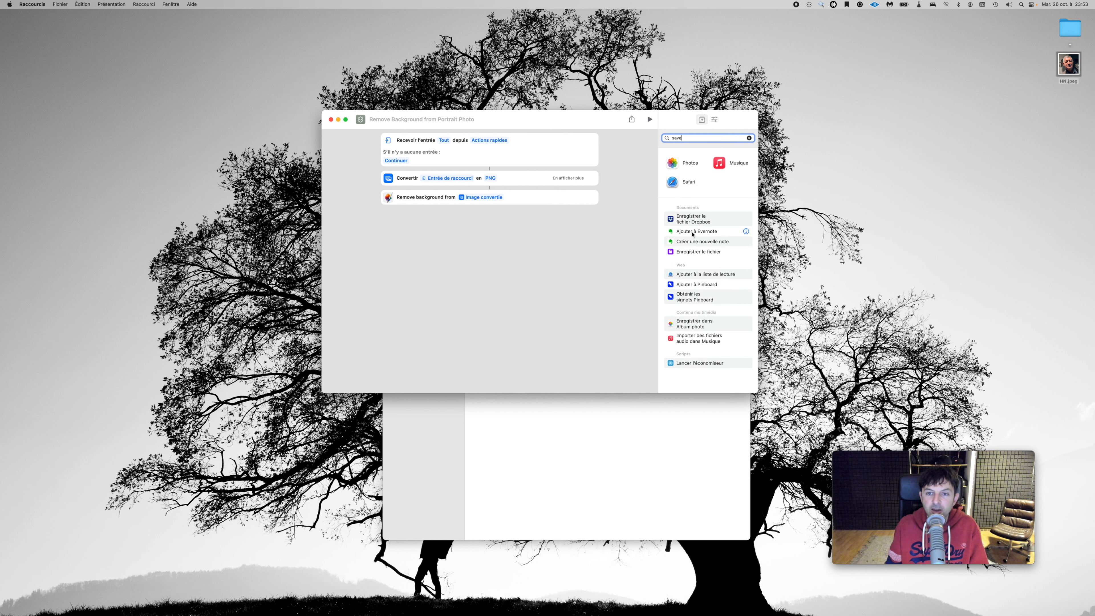
left_click_drag(696, 251, 437, 238)
Name the shortcut "Enlever le fond d'un portrait".
left_click(386, 121)
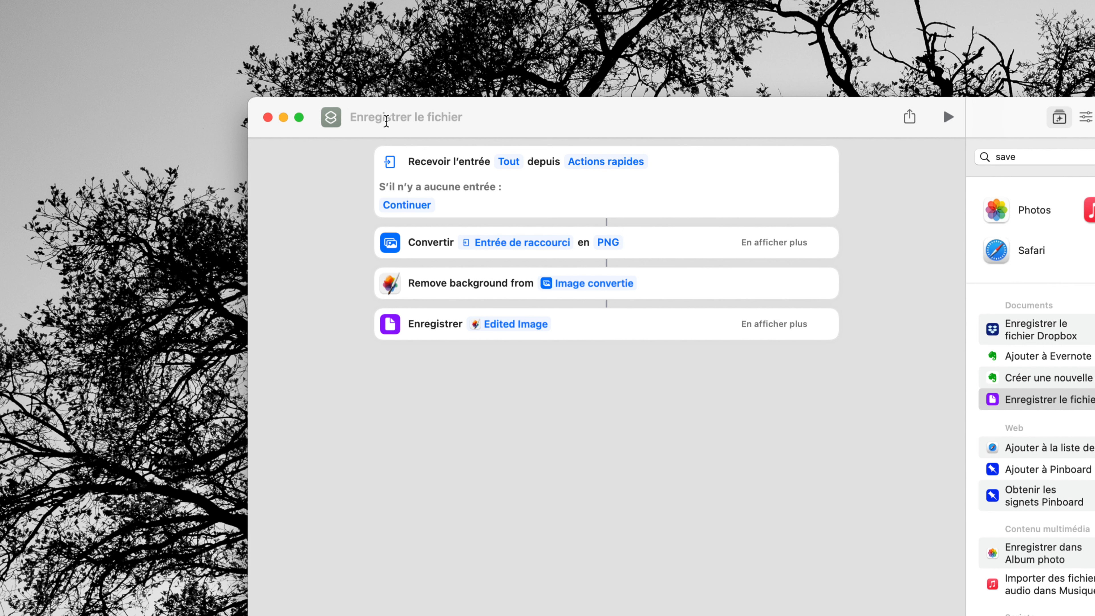
type("Enlen")
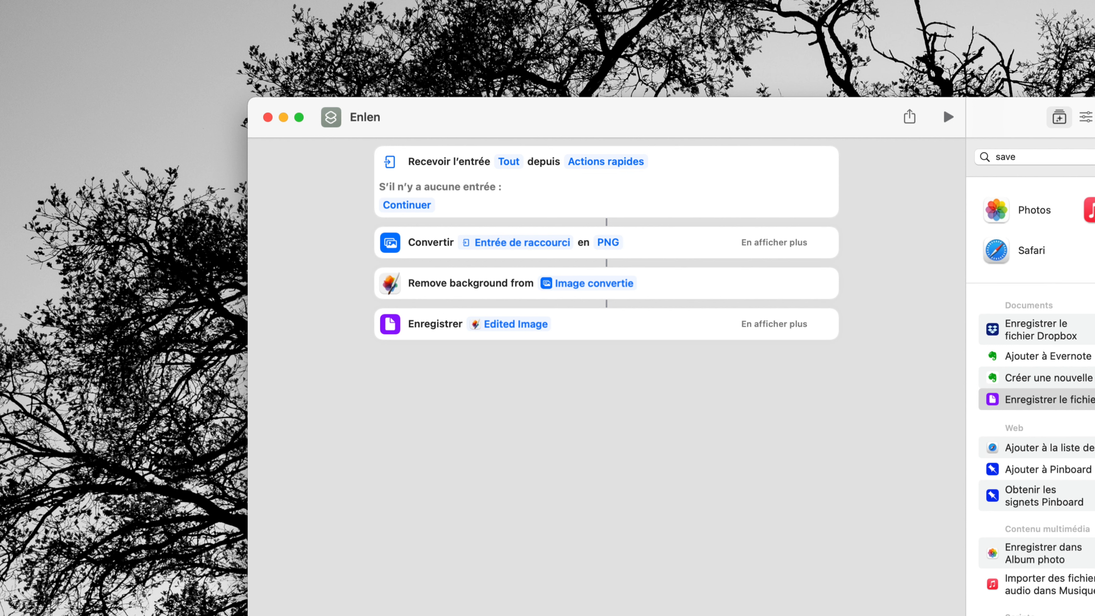
type("ver le fiond d'un portra")
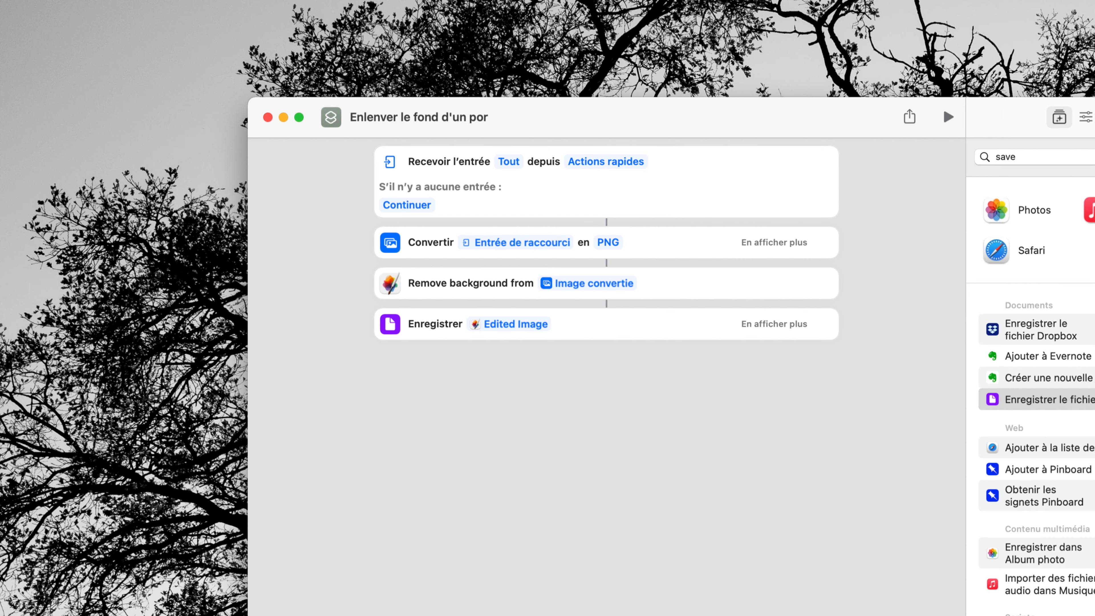
type("it")
key("Return")
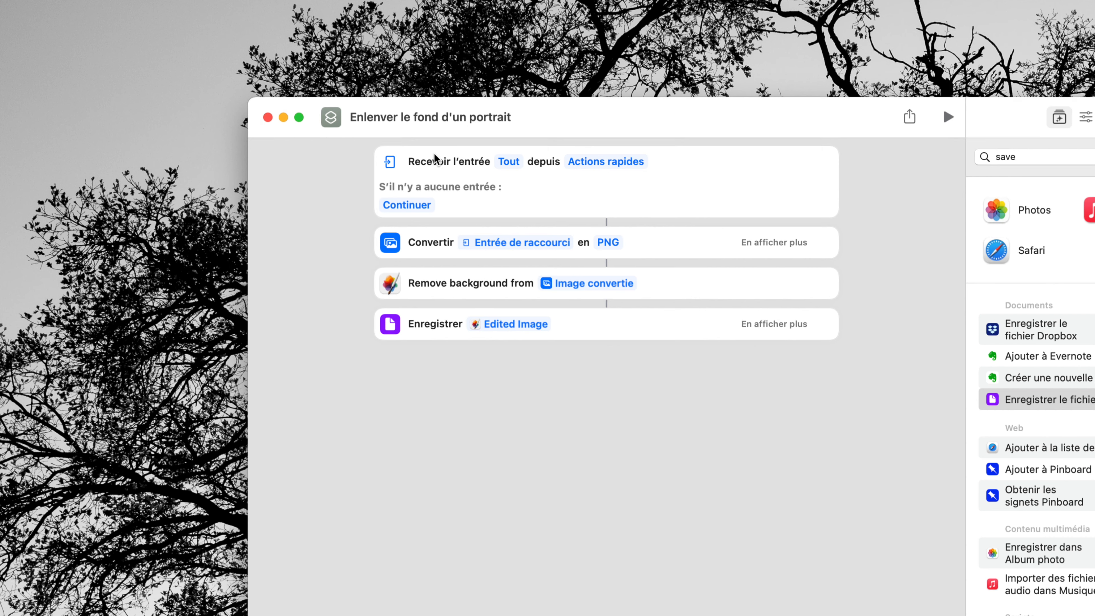
left_click(390, 123)
double_click(390, 123)
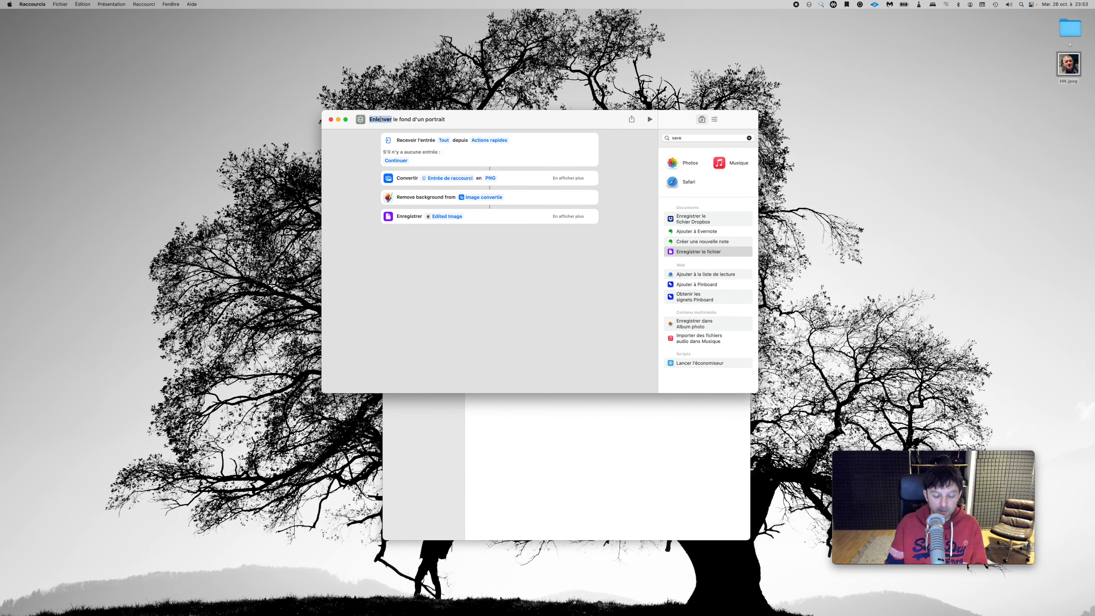
type("Enlever")
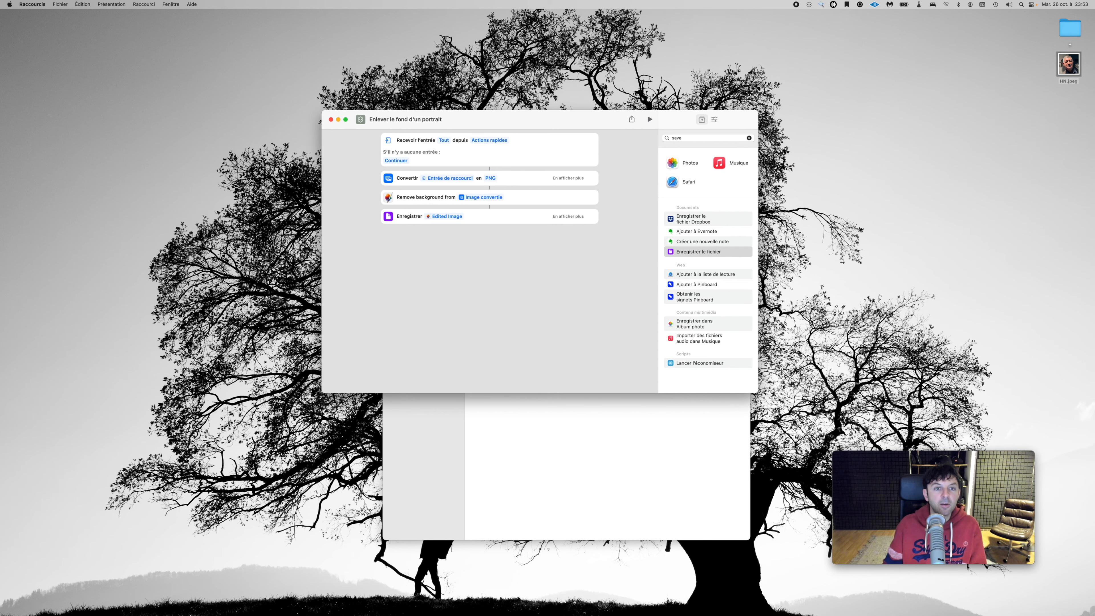
key("Return")
Make the shortcut available as a quick action in Finder through its details.
left_click(715, 120)
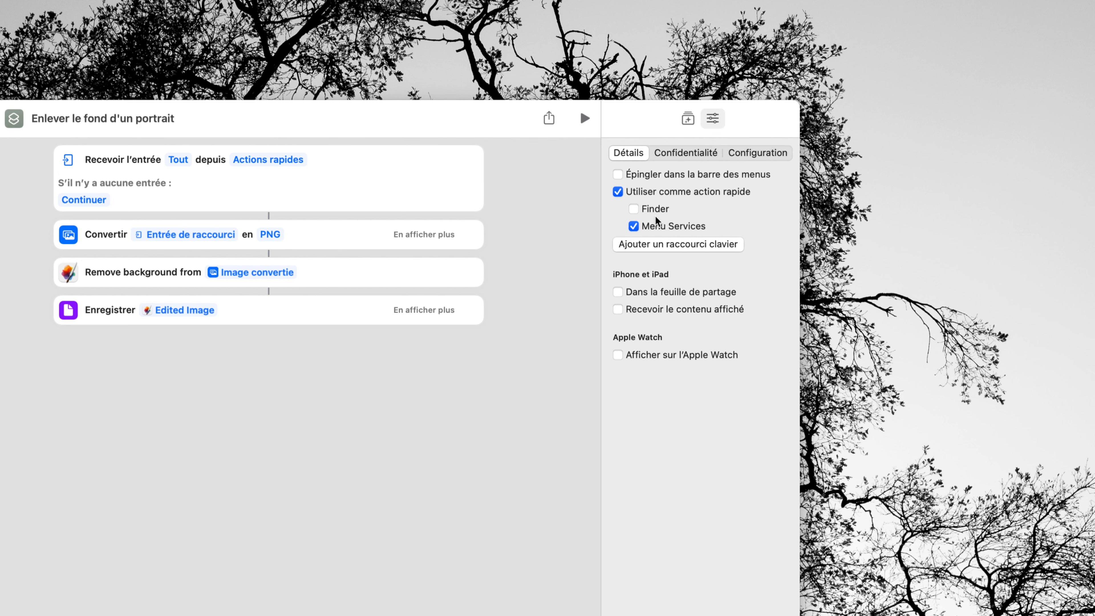
left_click(635, 209)
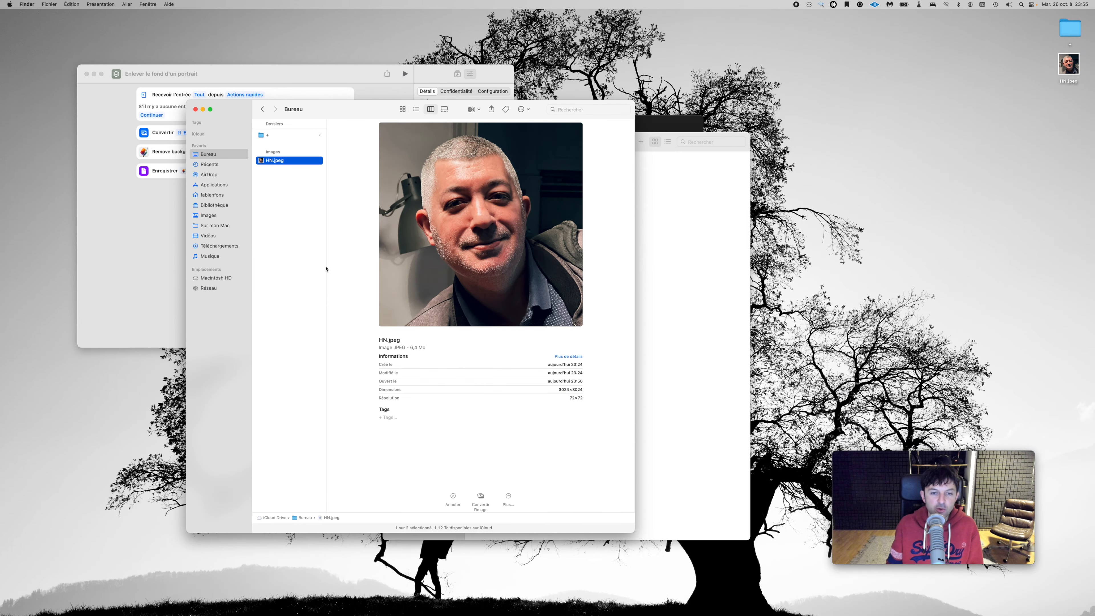
In Finder, run the "Enlever le fond d'un portrait" quick action on HN.jpeg and save the result to the Bureau folder.
right_click(282, 161)
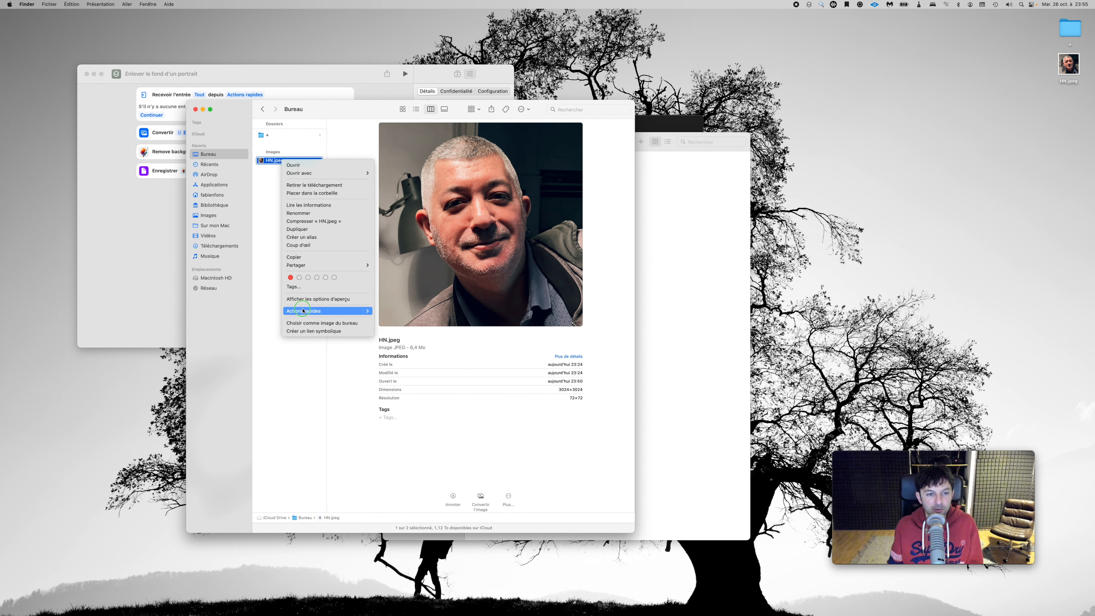
mouse_move(303, 311)
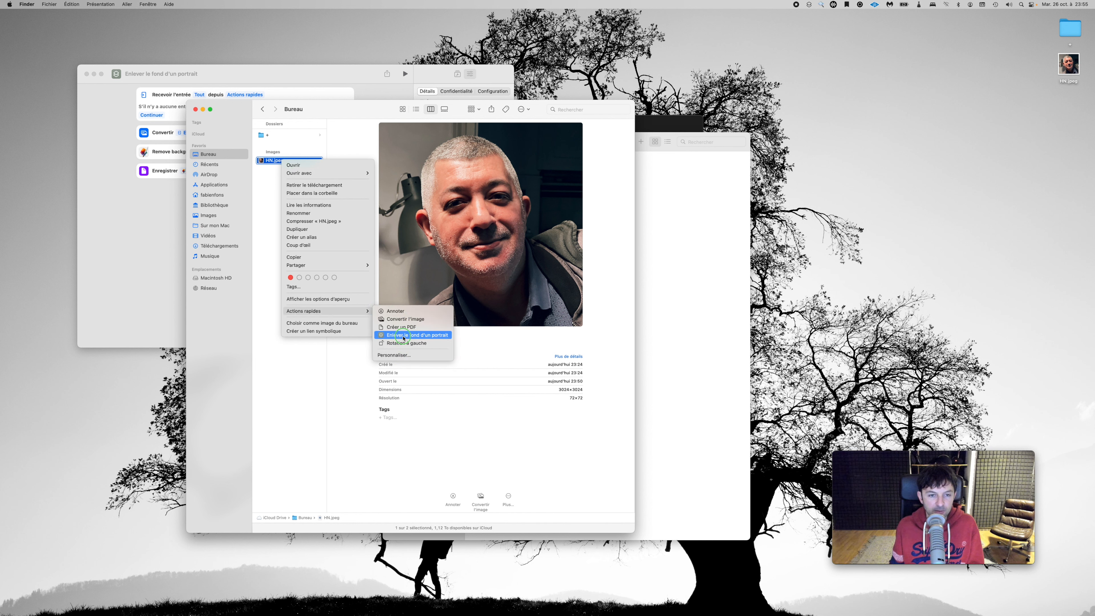
left_click(403, 336)
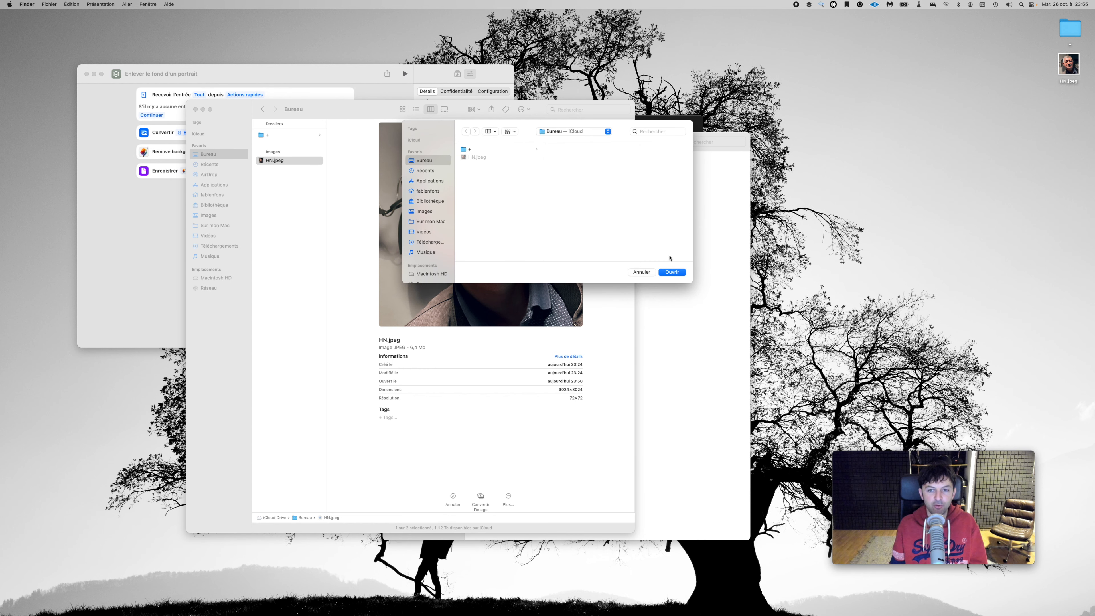
left_click(672, 271)
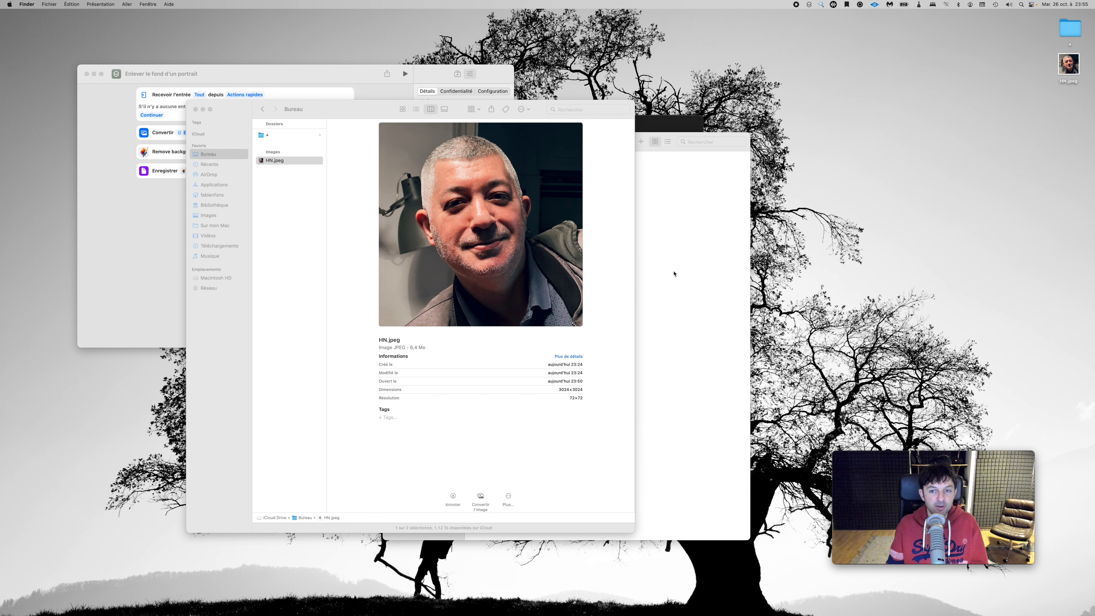
Preview HN.png in a large, repositioned and reduced preview window and compare it with the original HN.jpeg.
left_click(280, 171)
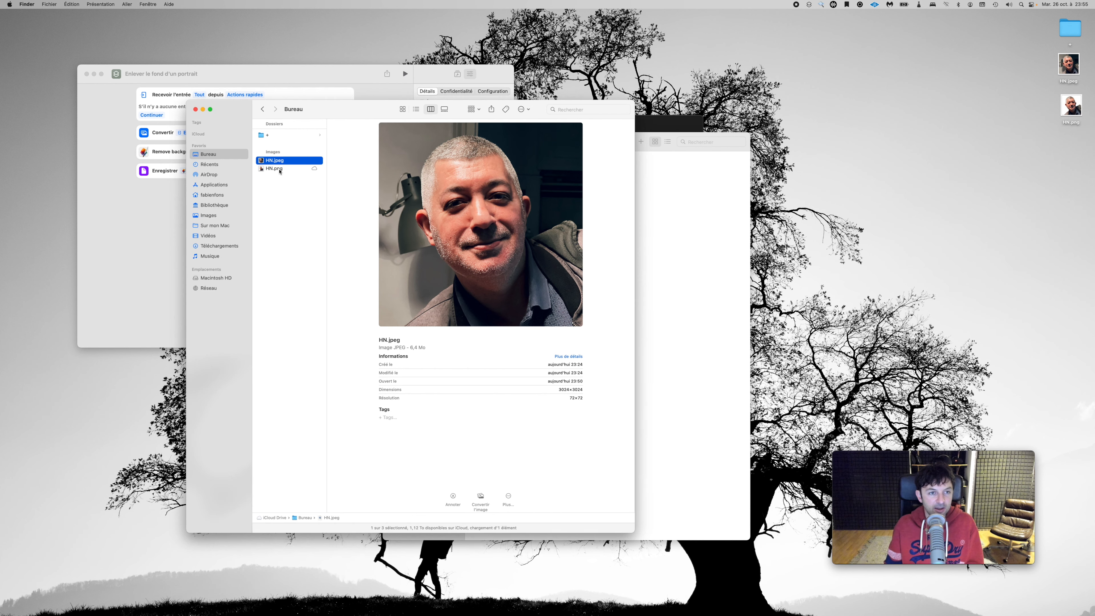
left_click(280, 170)
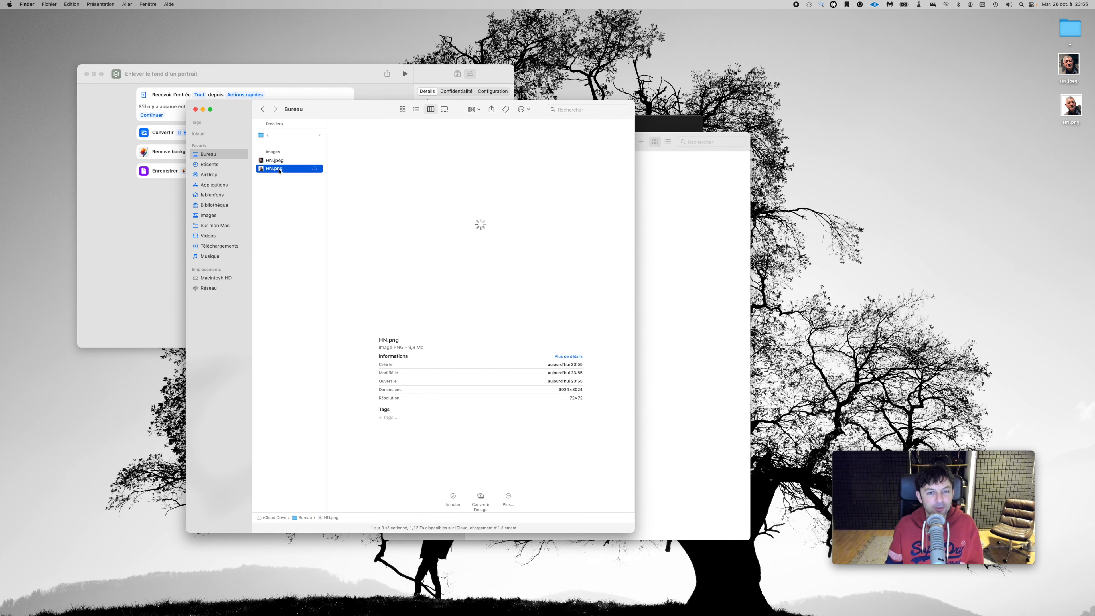
key("space")
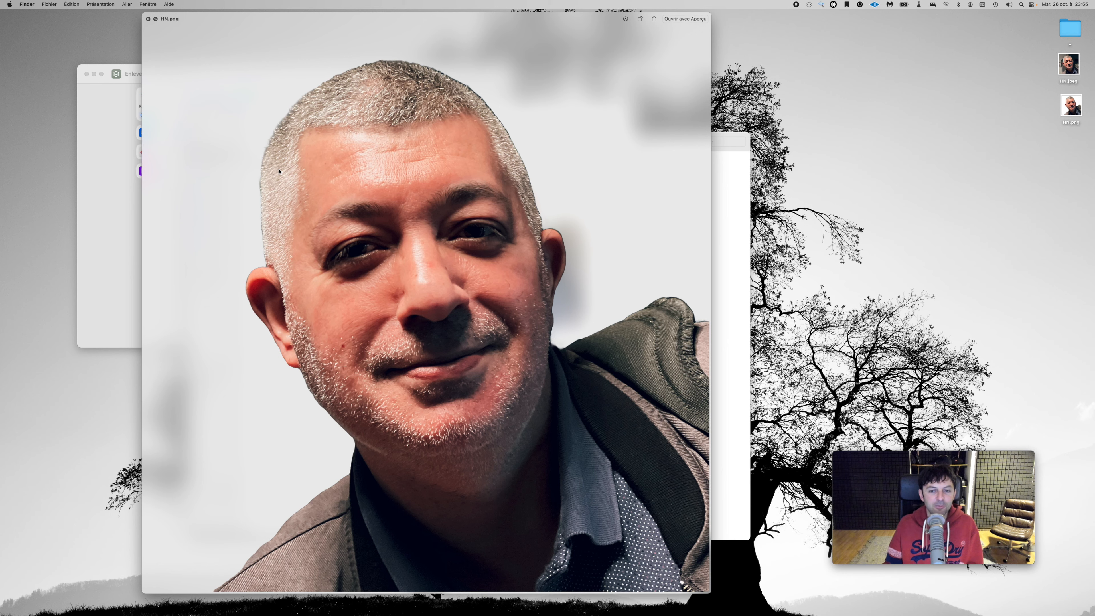
left_click_drag(237, 27, 649, 53)
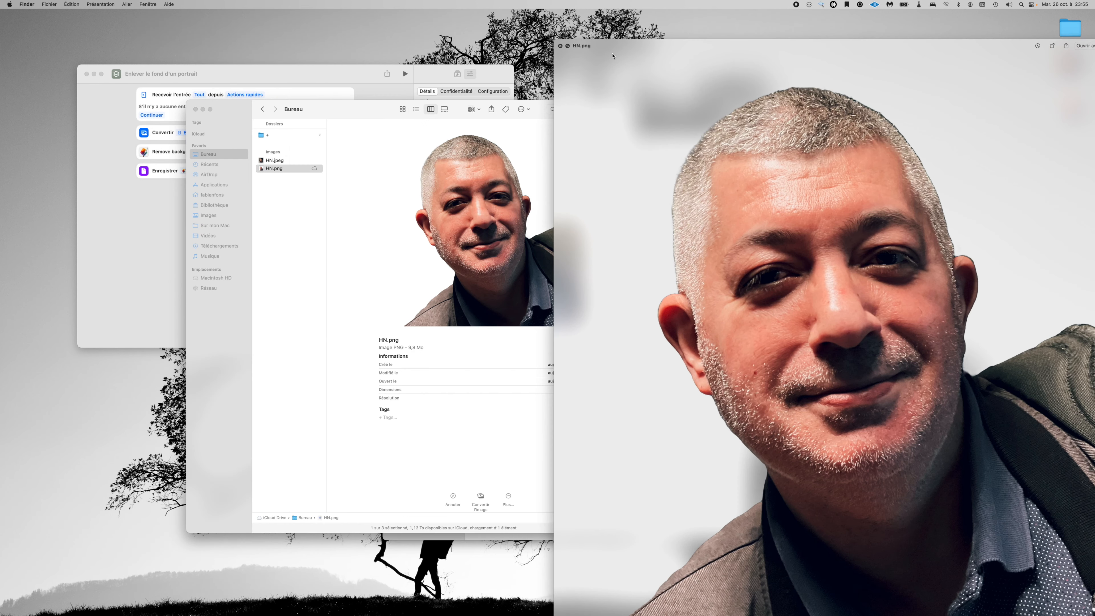
left_click(301, 162)
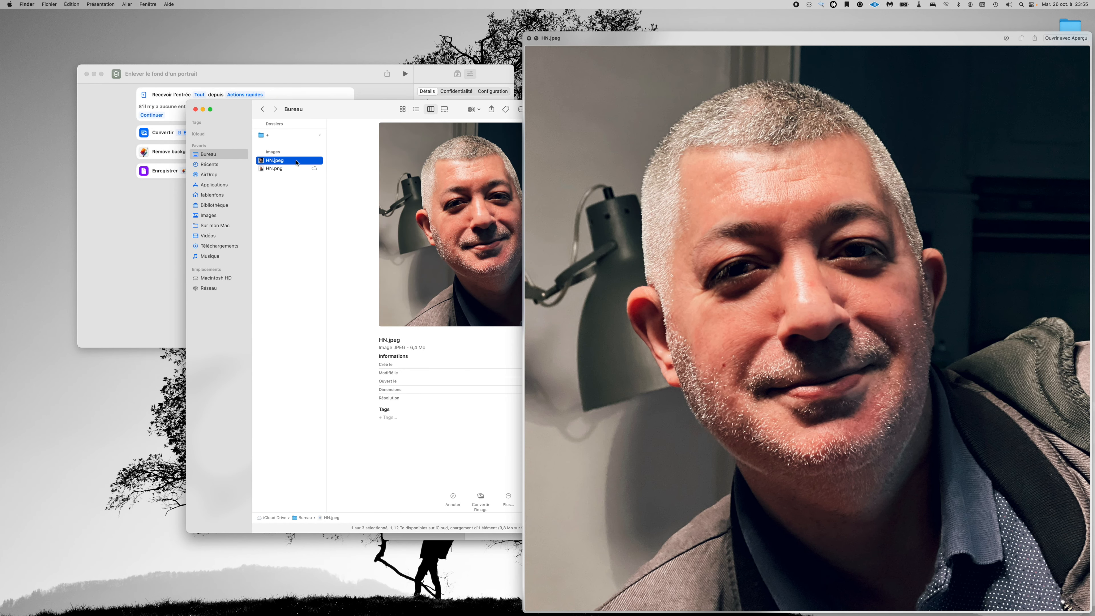
left_click(289, 169)
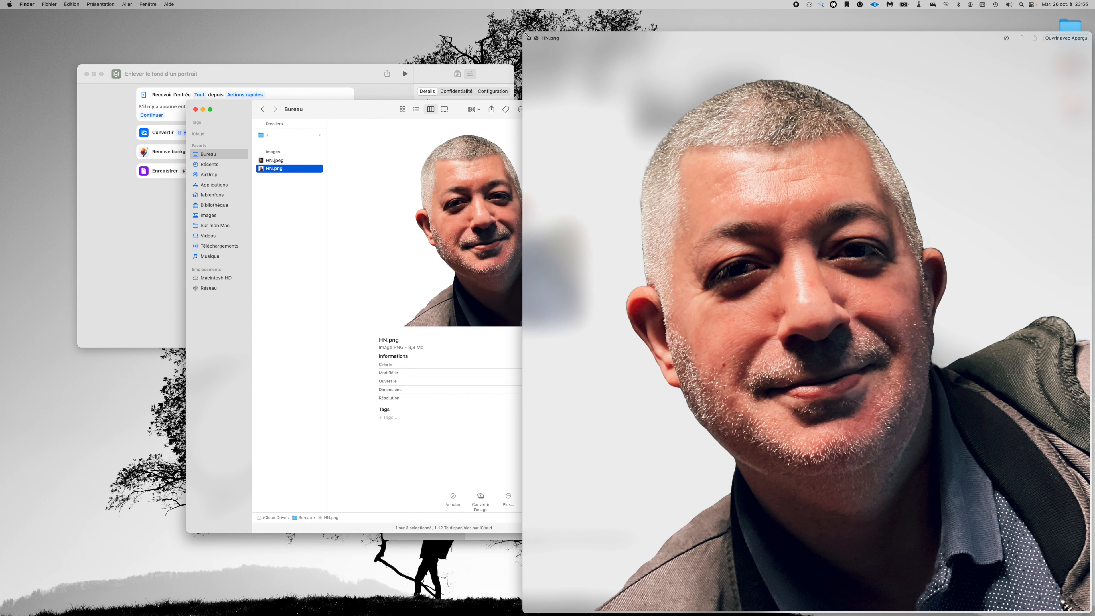
left_click_drag(526, 35, 696, 155)
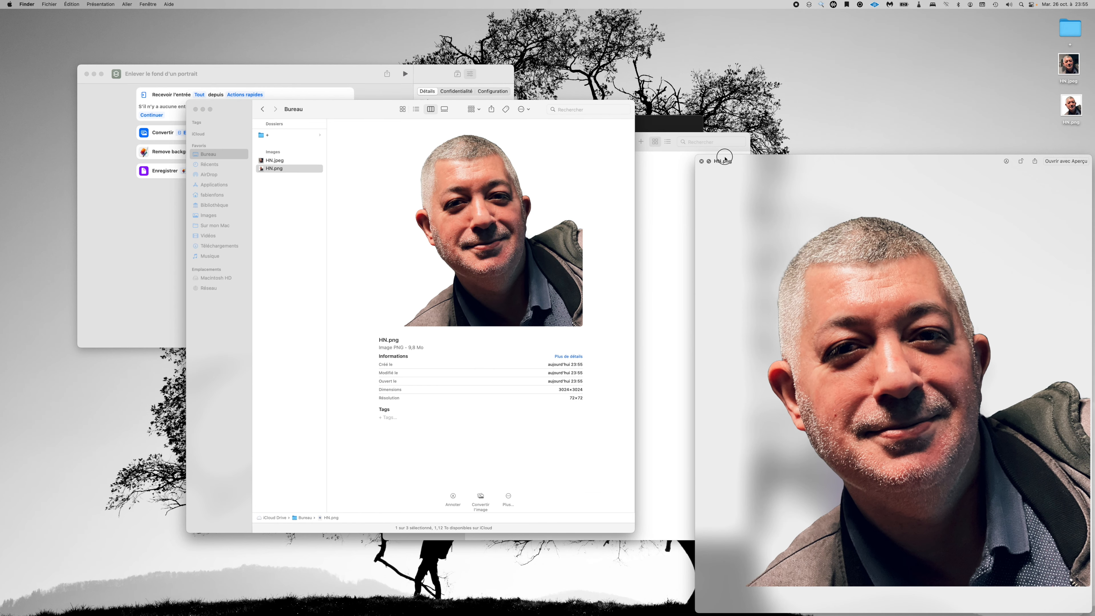
Close the HN.png preview and select both HN.jpeg and HN.png in the Bureau folder.
left_click_drag(839, 164, 687, 94)
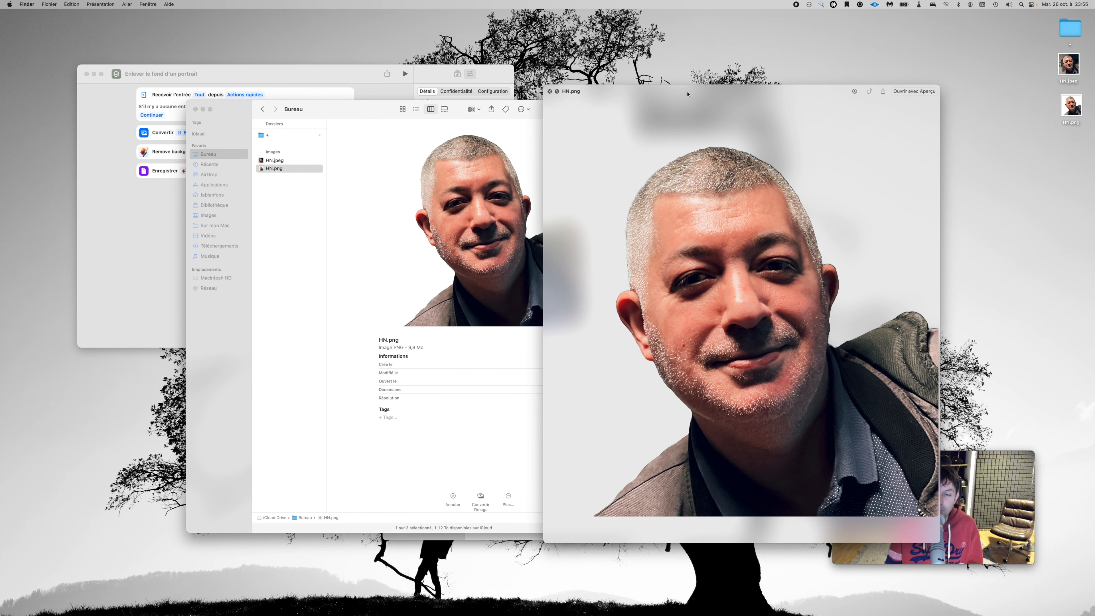
left_click(549, 91)
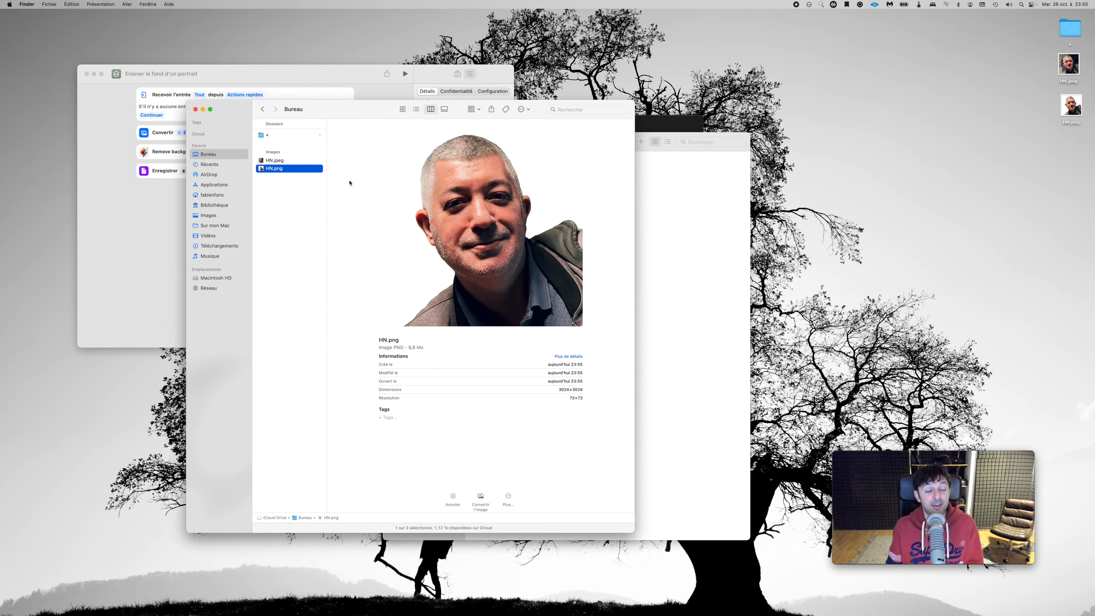
left_click(294, 193)
left_click(276, 160, "shift")
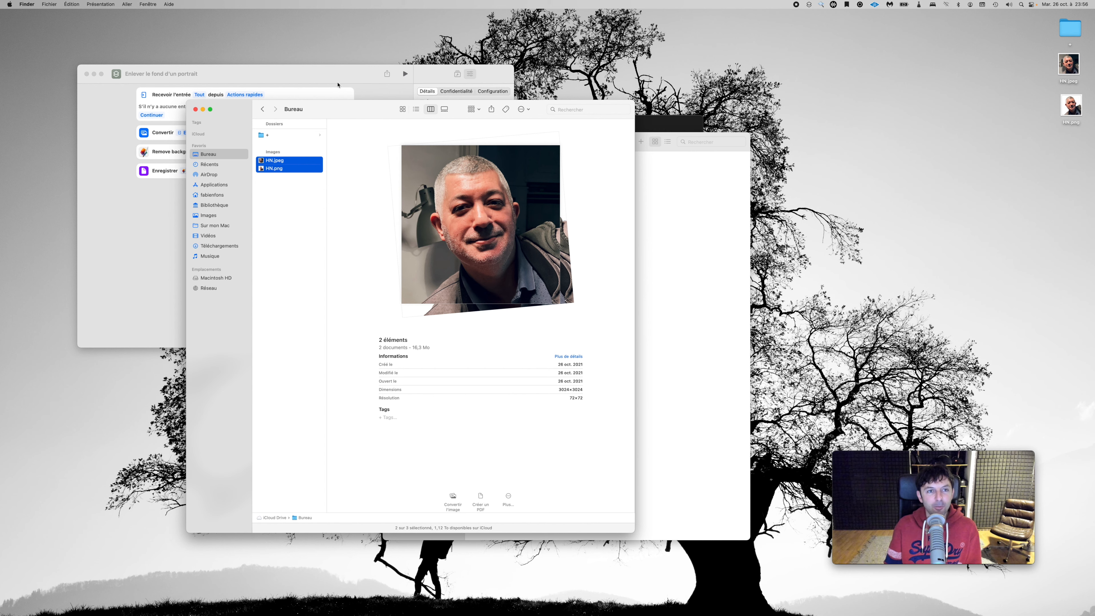
Return to the "Enlever le fond d'un portrait" shortcut, search the actions for "pixelm" and examine the available Pixelmator Pro actions.
left_click_drag(338, 84, 524, 104)
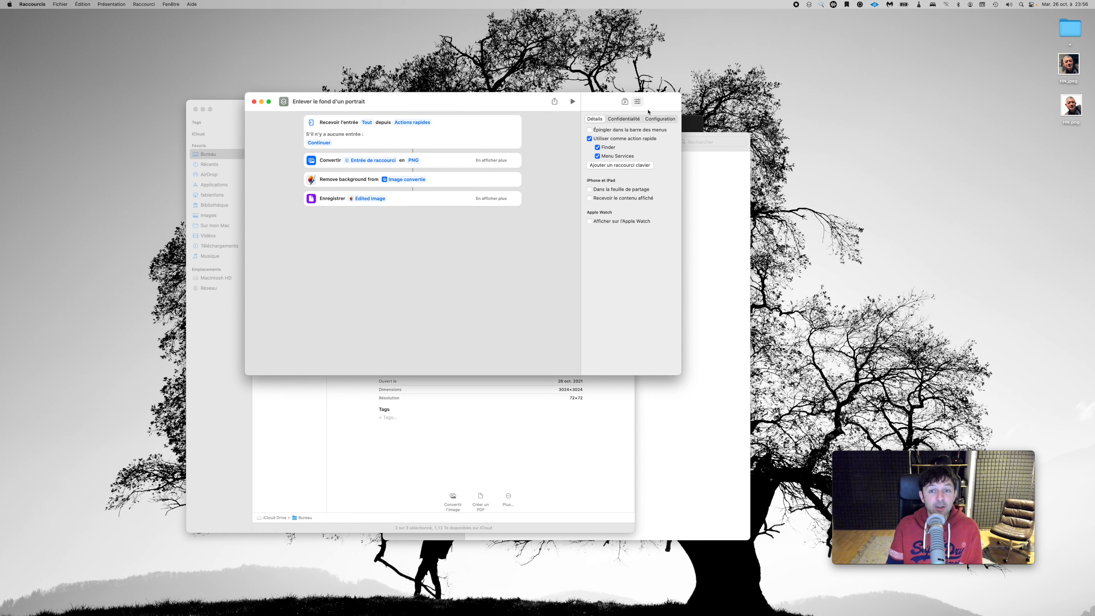
left_click(625, 101)
type("save")
double_click(608, 120)
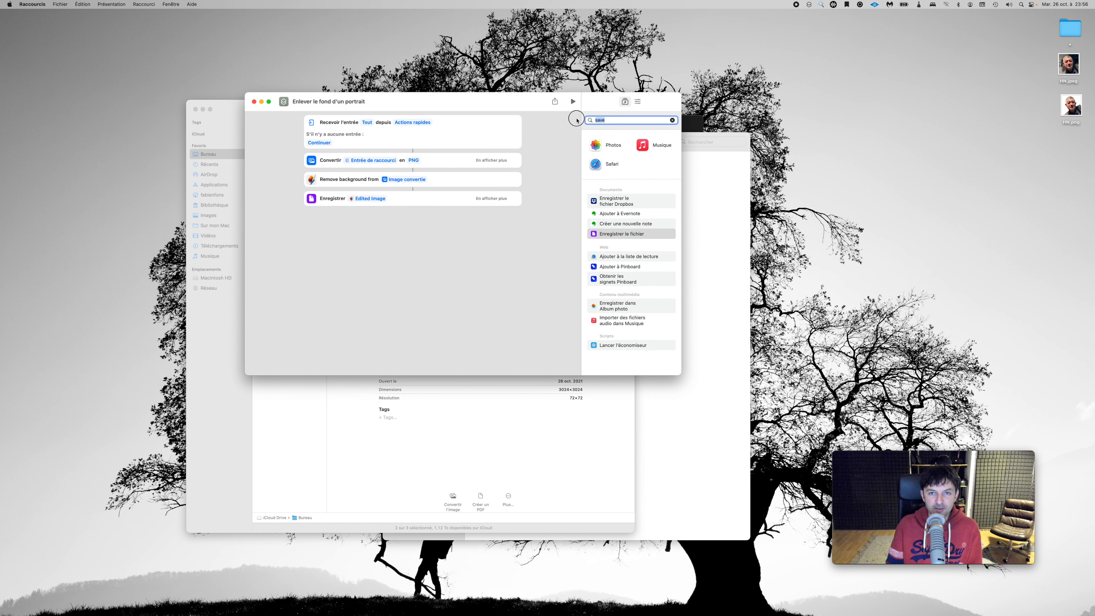
type("pixelm")
scroll(617, 217, "down", 3)
scroll(617, 216, "up", 5)
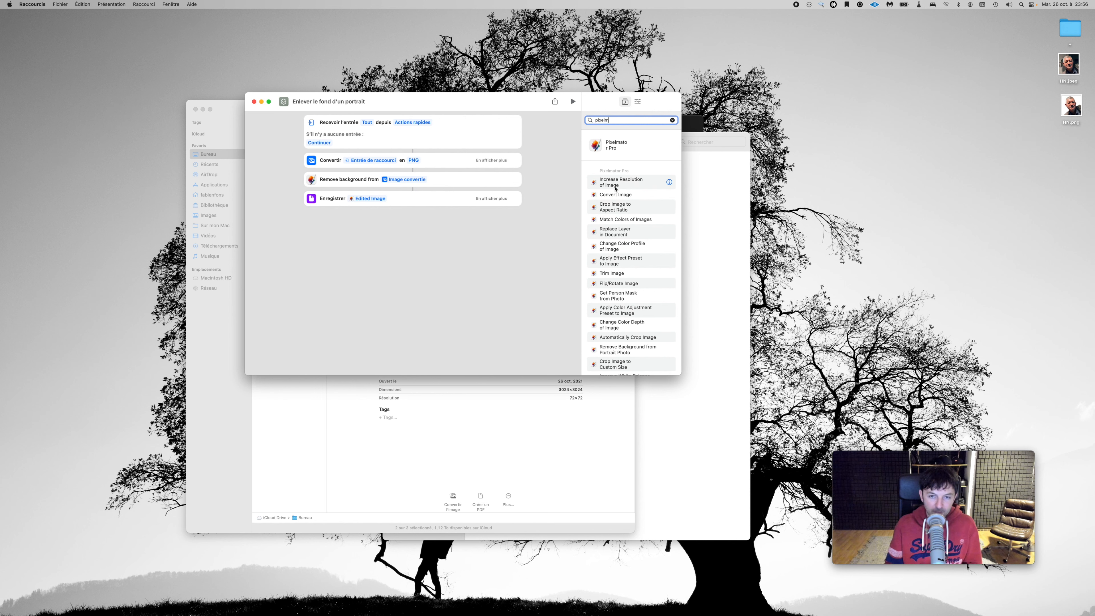
scroll(617, 196, "down", 3)
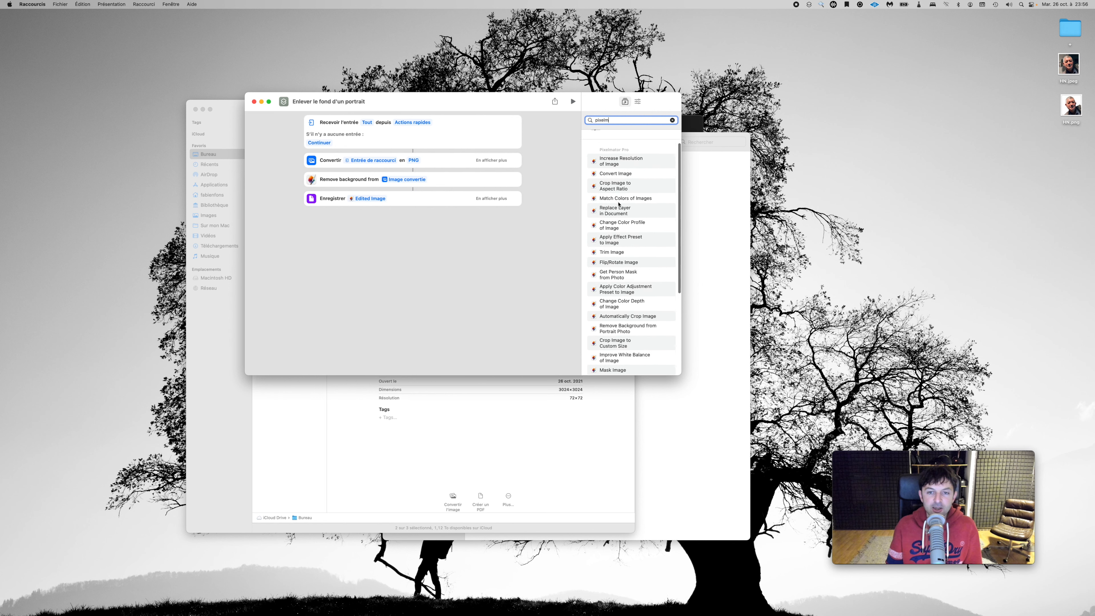
scroll(618, 205, "down", 1)
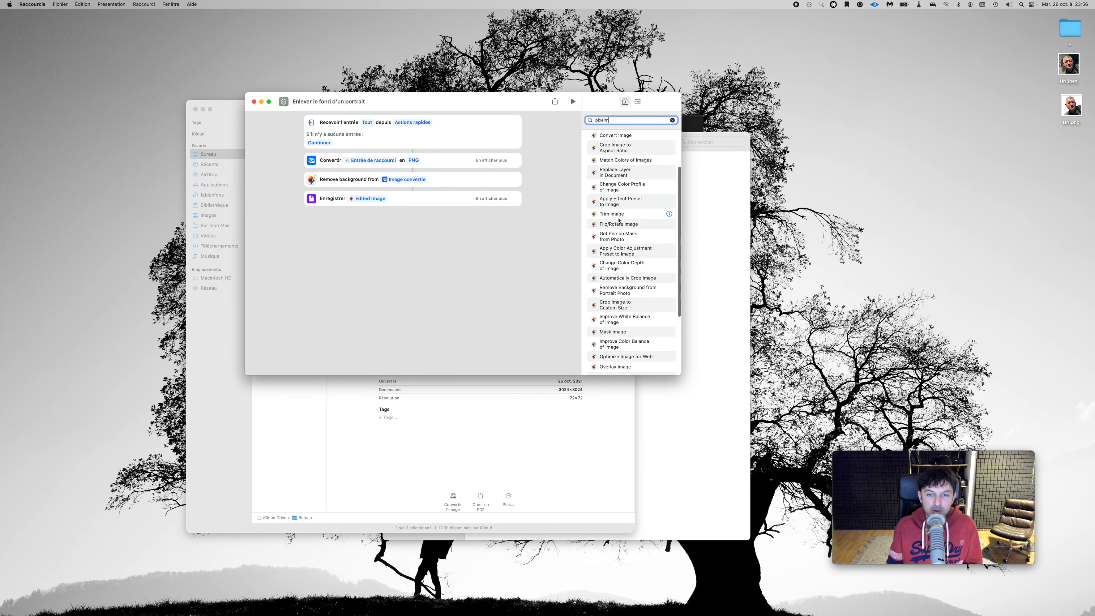
scroll(619, 221, "down", 3)
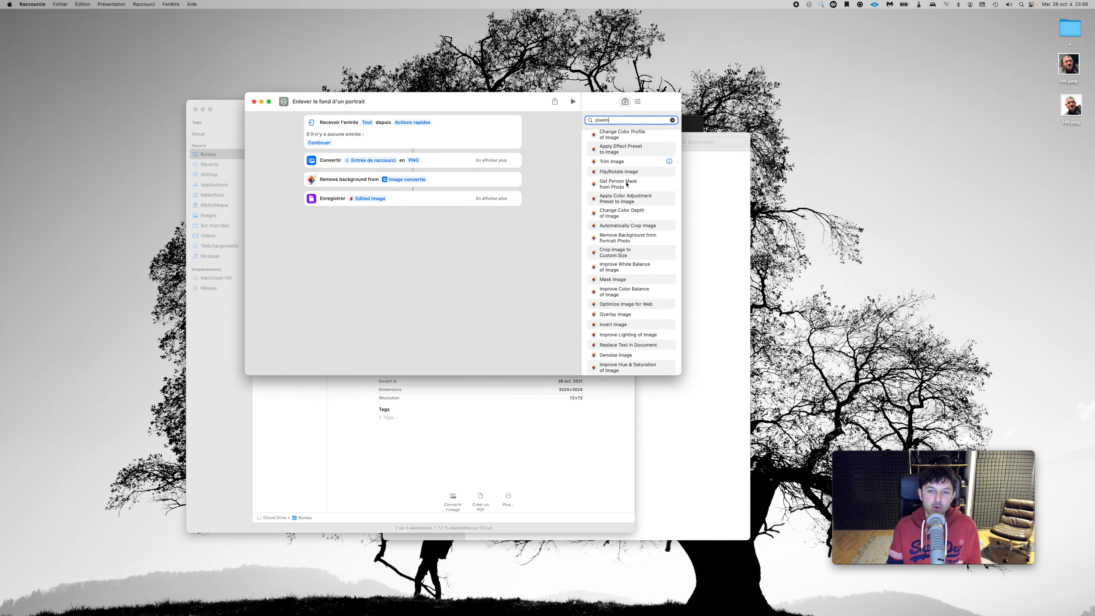
Close the shortcut editor and the Actions rapides library window, and minimise the Bureau Finder window.
left_click_drag(453, 101, 483, 103)
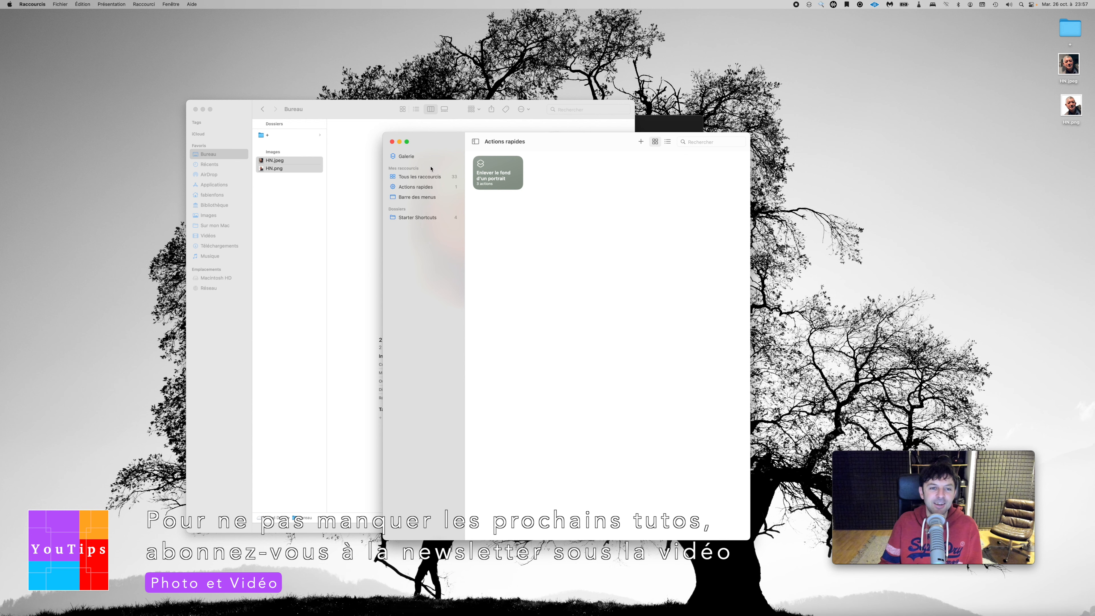
left_click(392, 141)
left_click(300, 177)
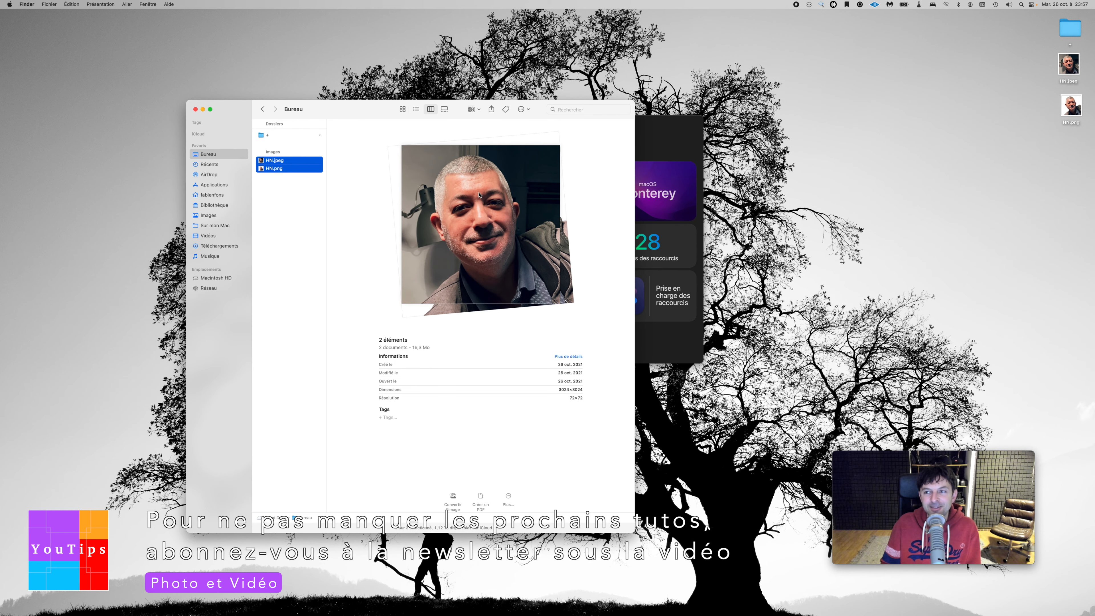
key("super+m")
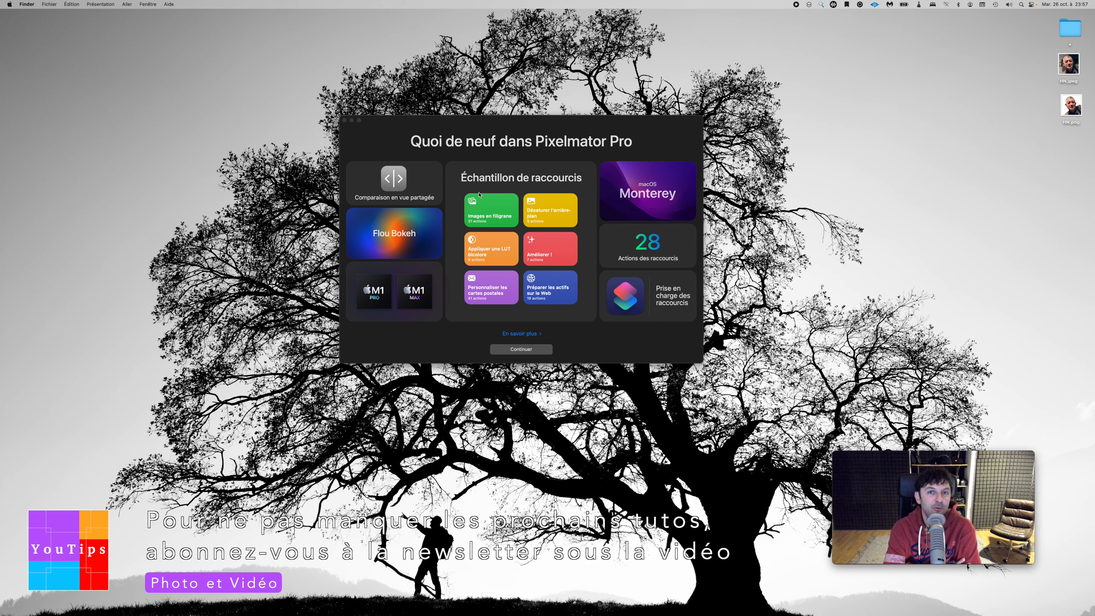